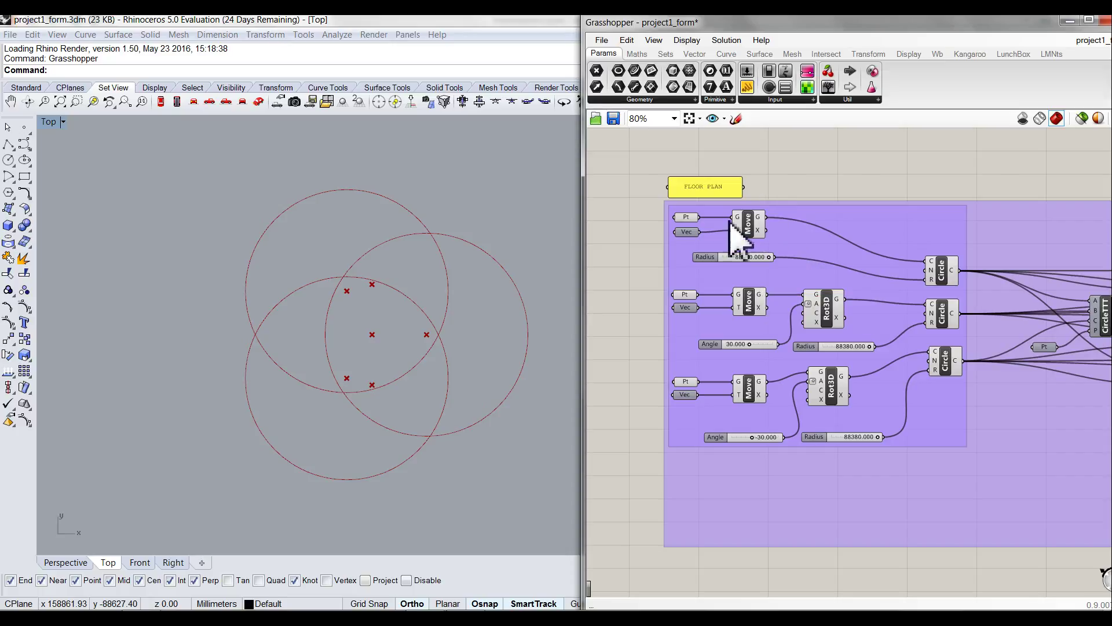
Highlight the Radius slider, the top Move point and each Circle's geometry in the viewport
left_click(742, 257)
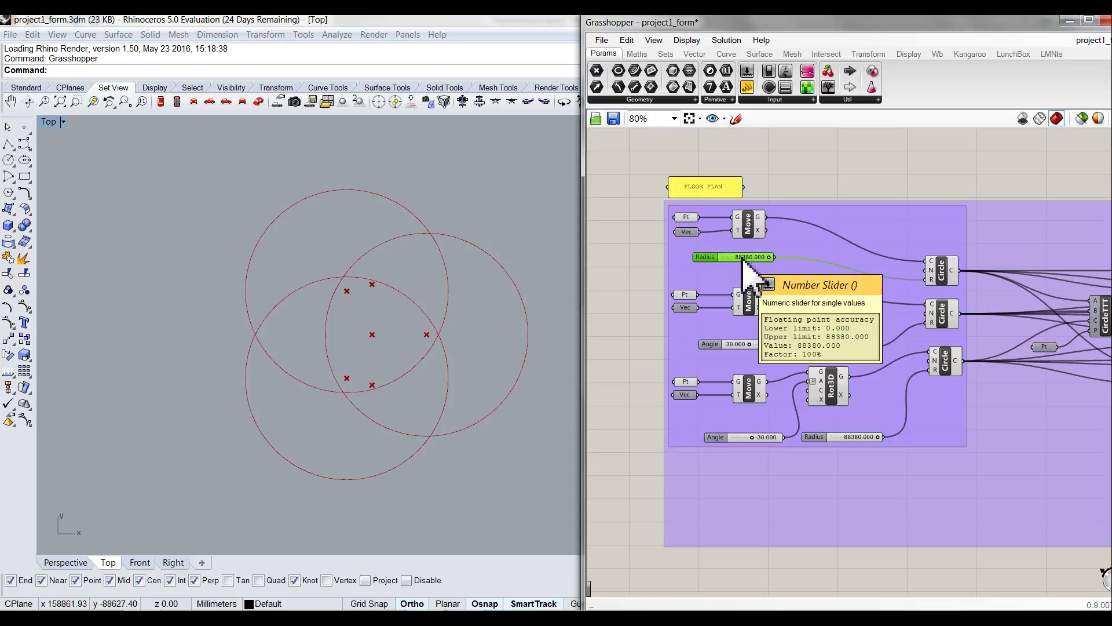
left_click(748, 223)
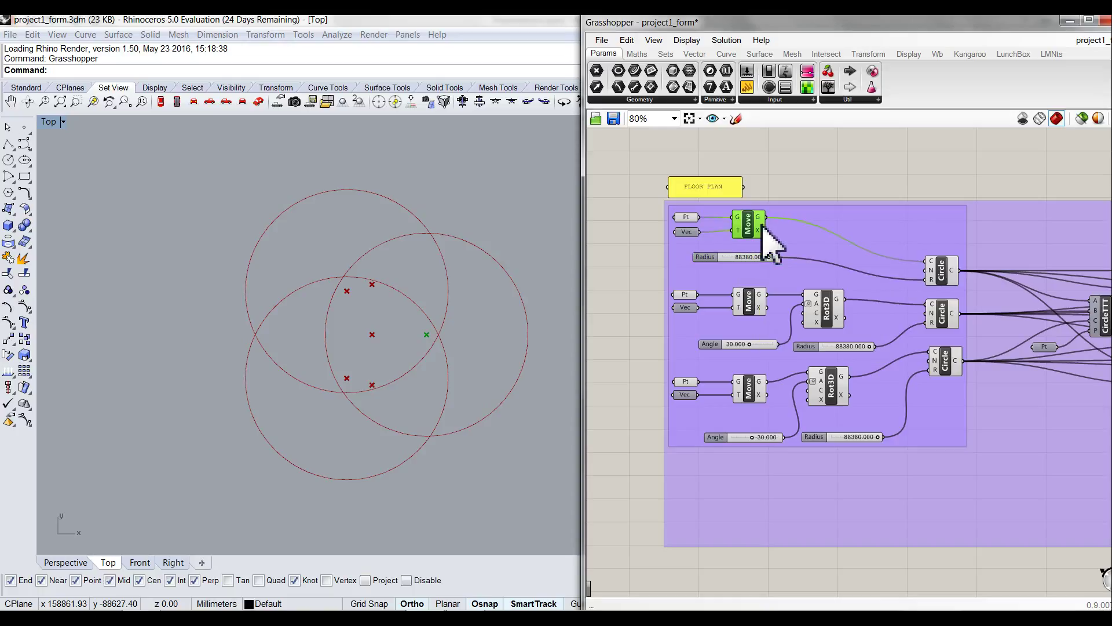
left_click(946, 284)
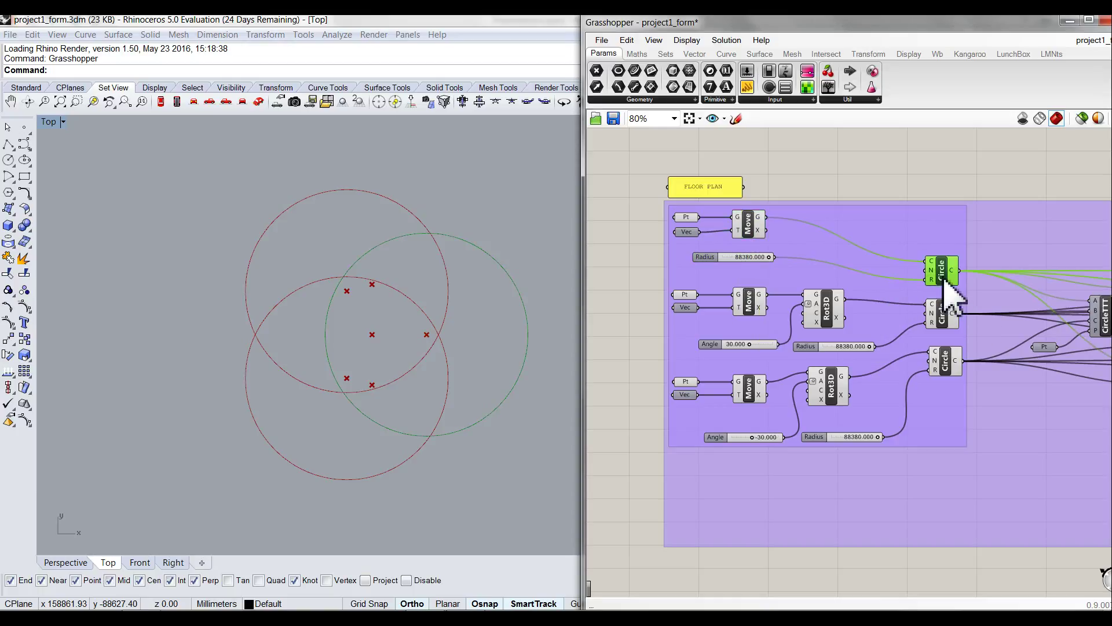
left_click(944, 319)
left_click(945, 362)
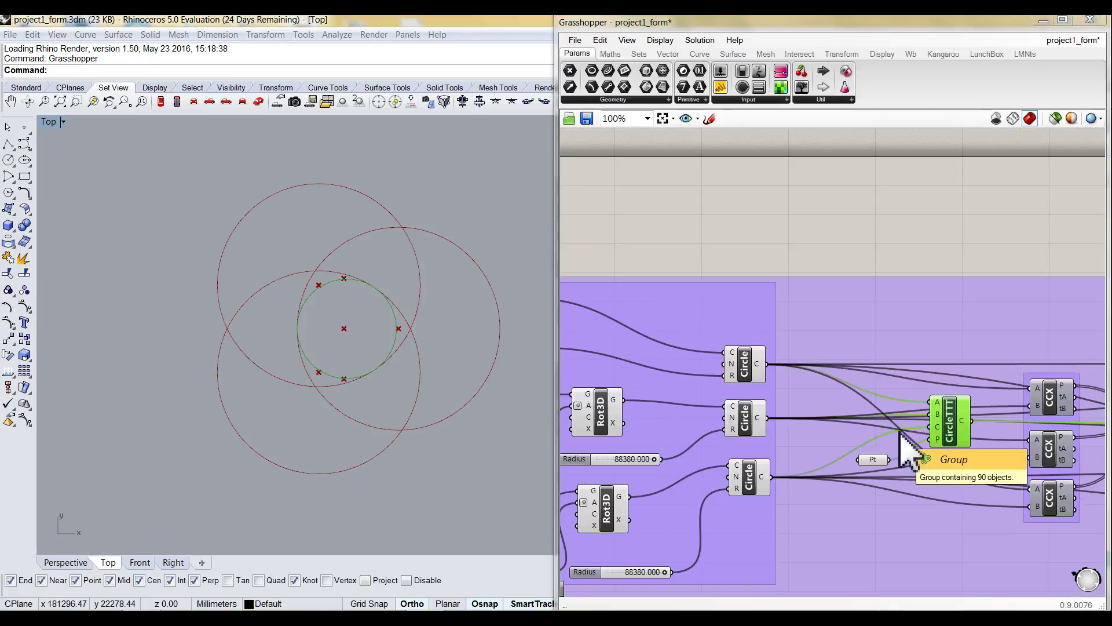
left_click(745, 360)
left_click(747, 486)
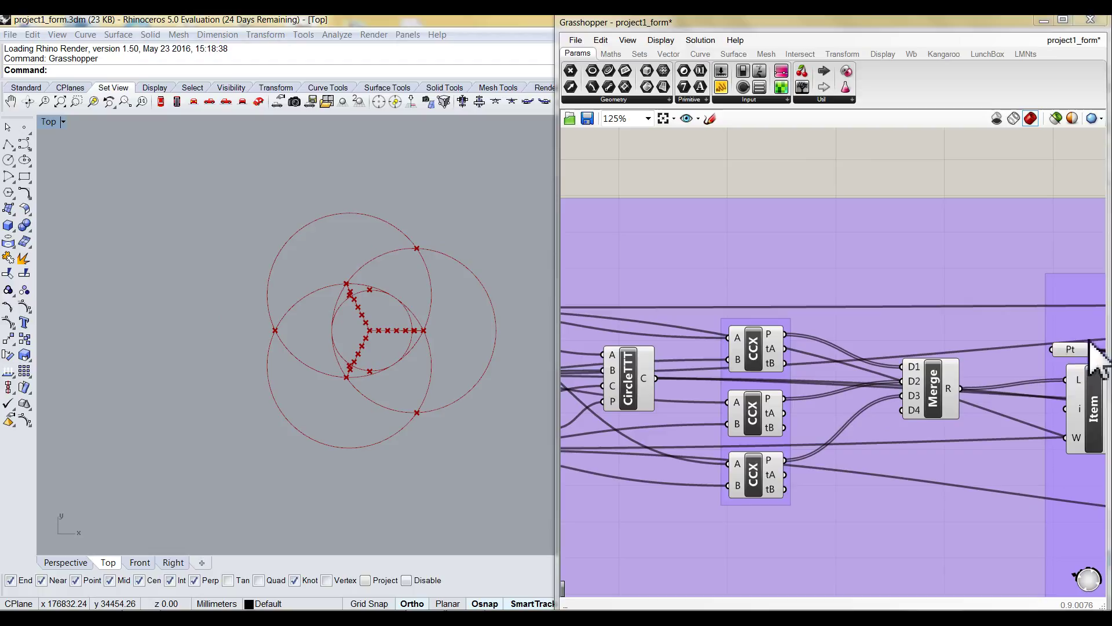
Highlight the Pt location, the top, middle and bottom CCX intersection points, and their merge
left_click(1070, 350)
left_click(765, 365)
left_click(762, 418)
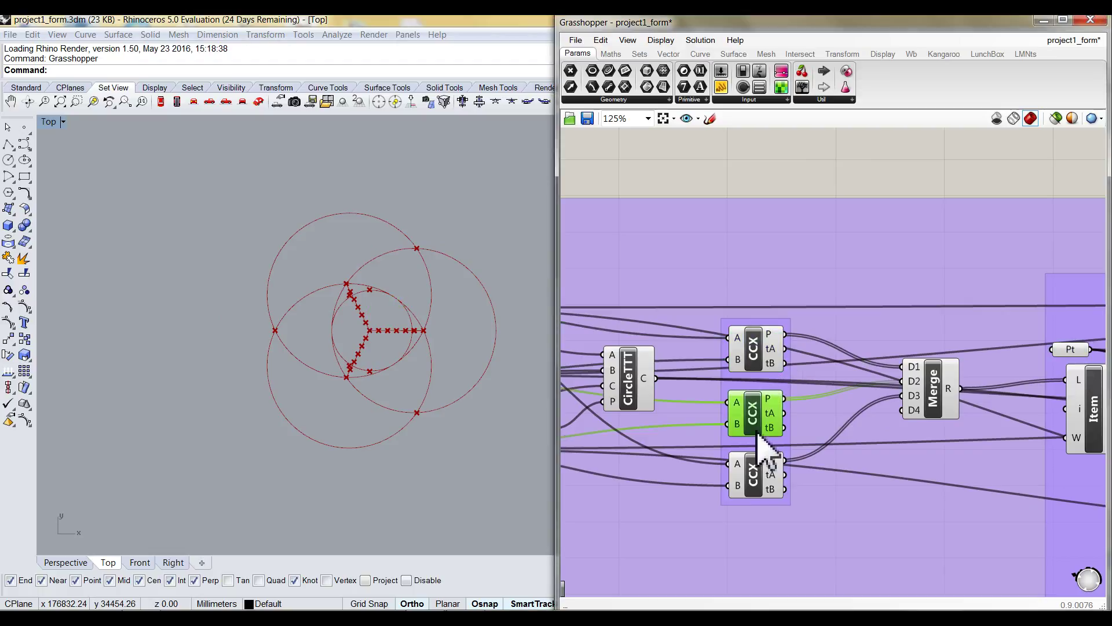
left_click(762, 489)
left_click(934, 386)
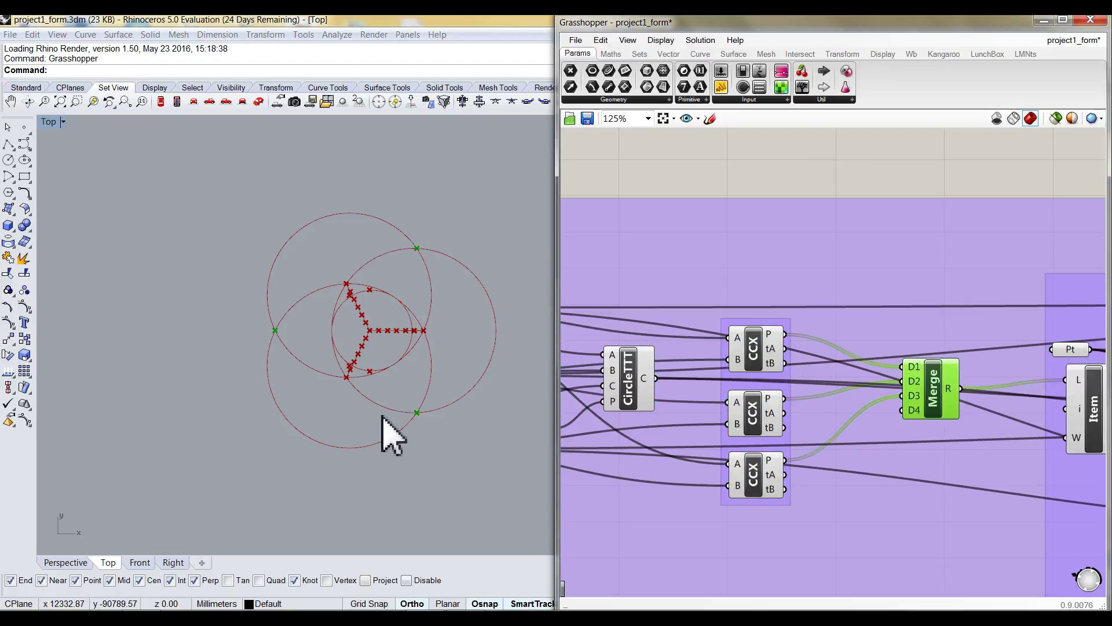
scroll(422, 334, "down", 2)
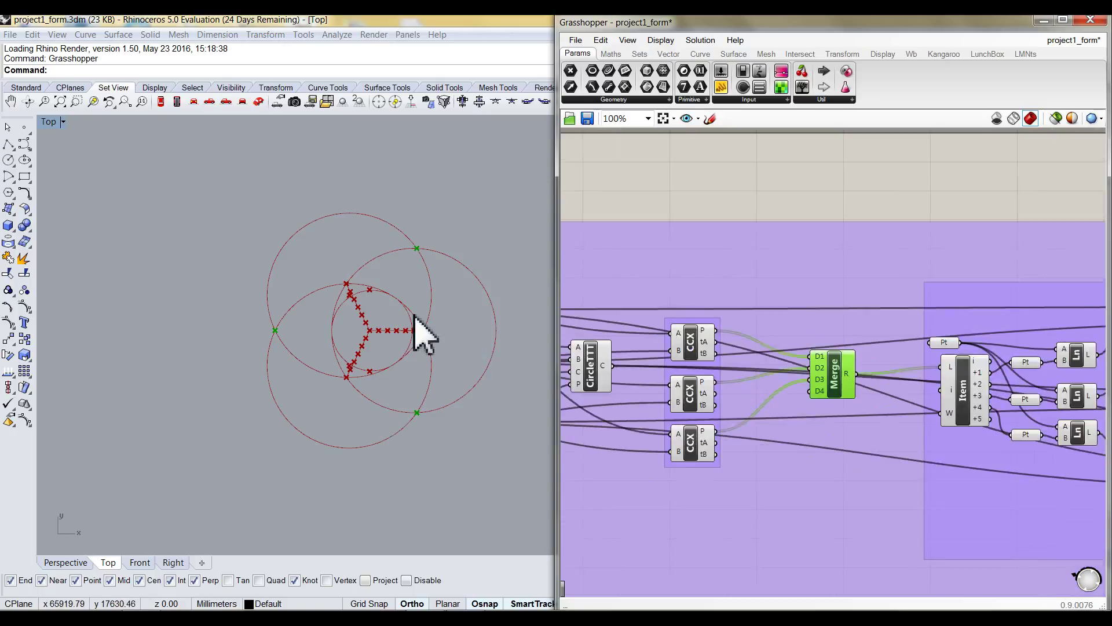
scroll(782, 347, "up", 1)
Enable preview for the Divide, Item, Pt and CircleTT components
left_click(714, 316)
scroll(714, 316, "down", 2)
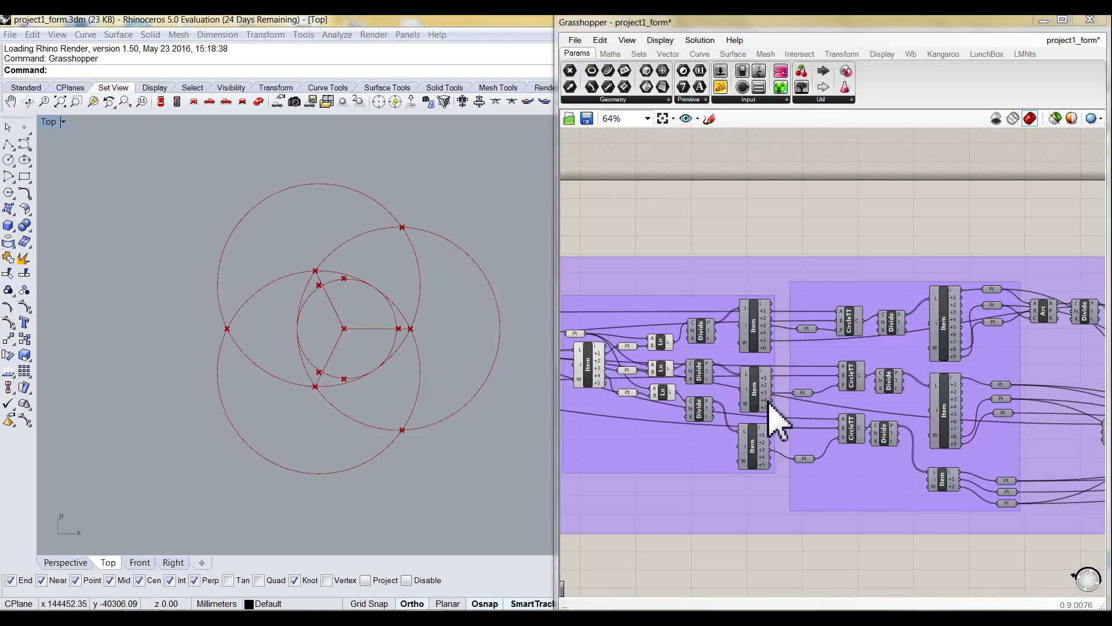
left_click(701, 335)
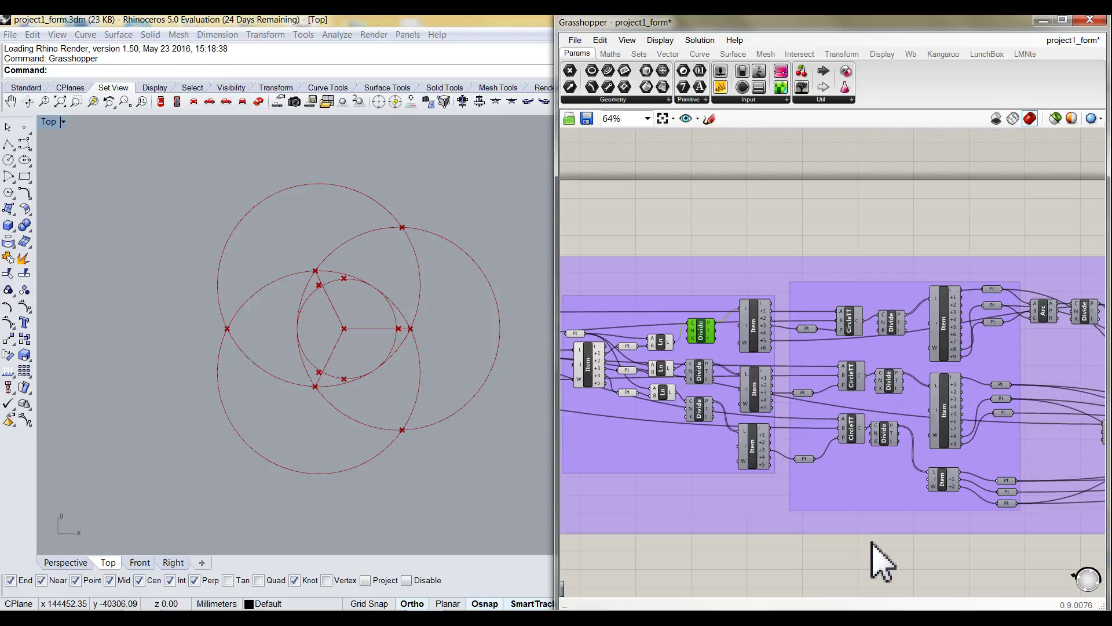
left_click_drag(862, 561, 688, 240)
middle_click(755, 325)
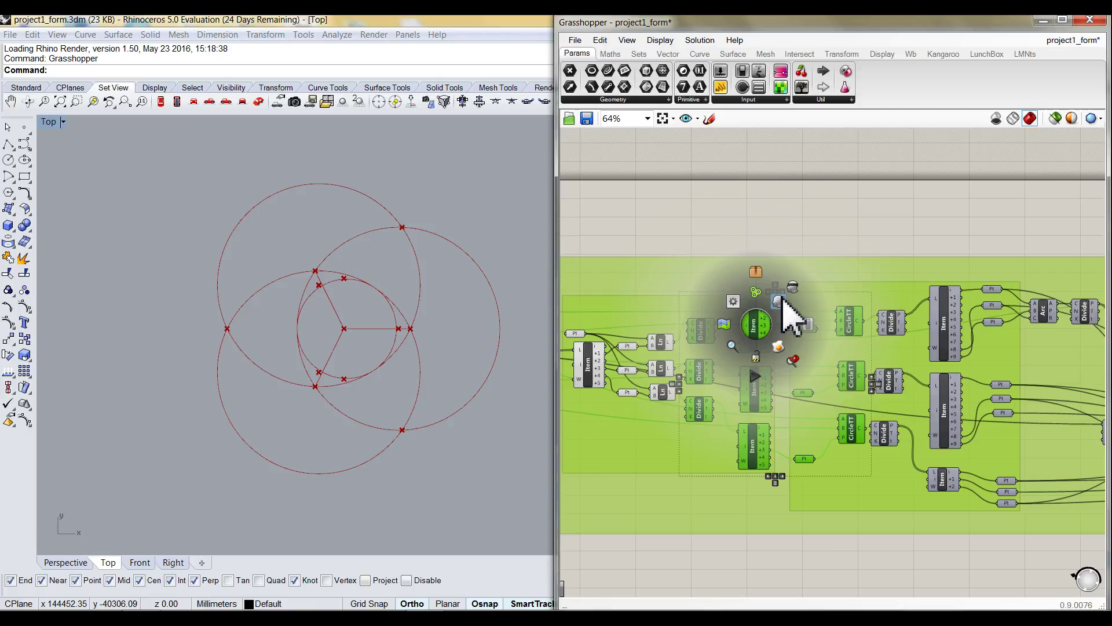
left_click(778, 302)
left_click(874, 209)
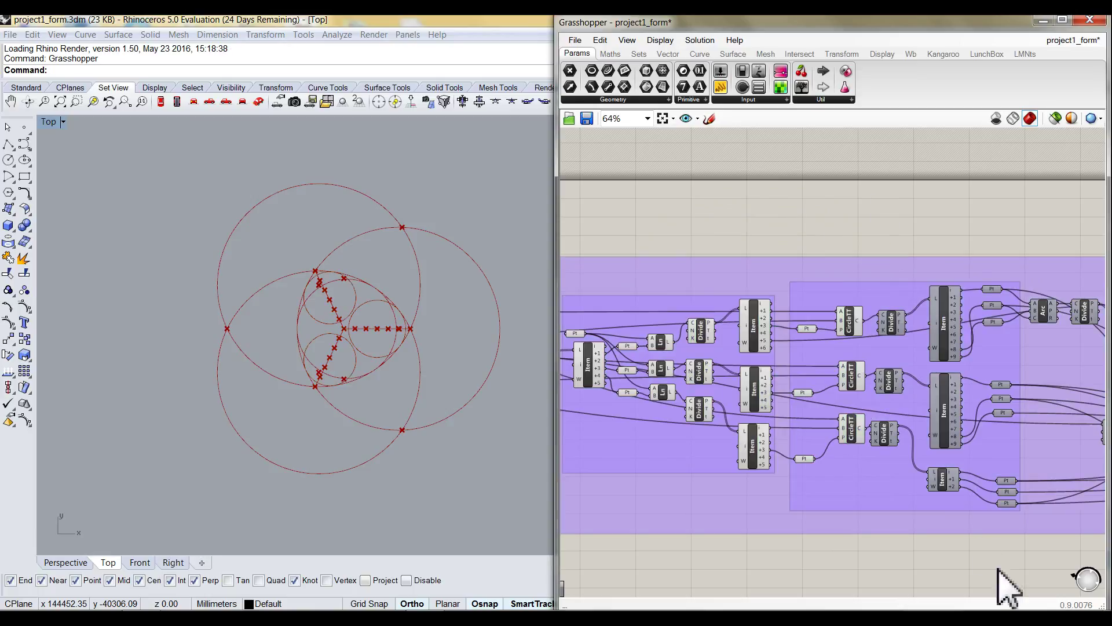
scroll(804, 594, "down", 2)
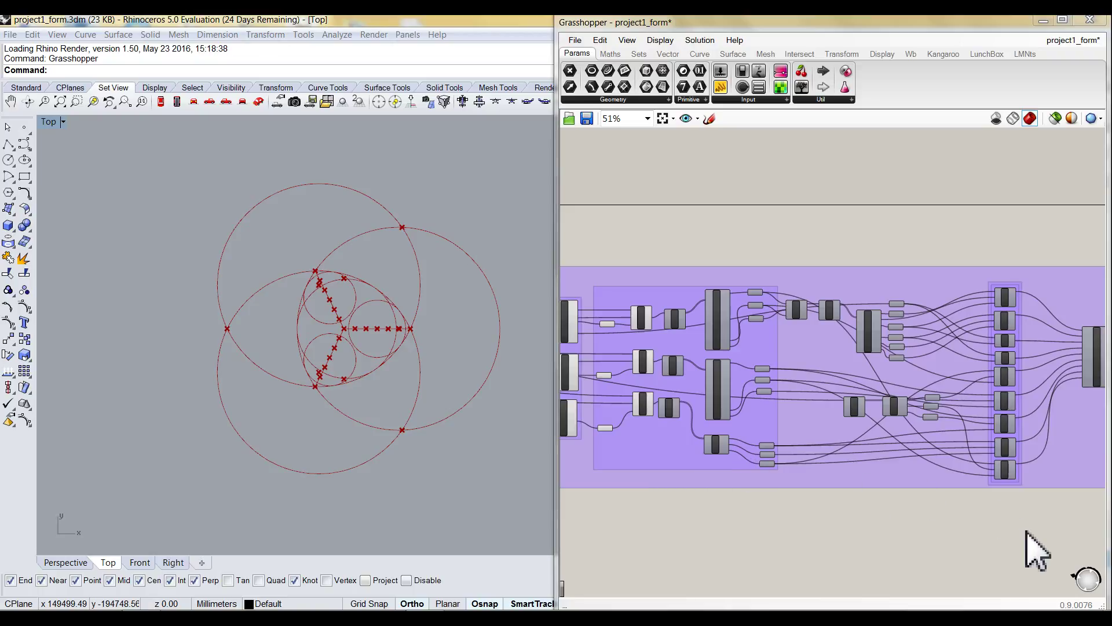
Disable preview for all the floor plan construction components
left_click_drag(1025, 530, 720, 315)
middle_click(720, 316)
left_click(745, 308)
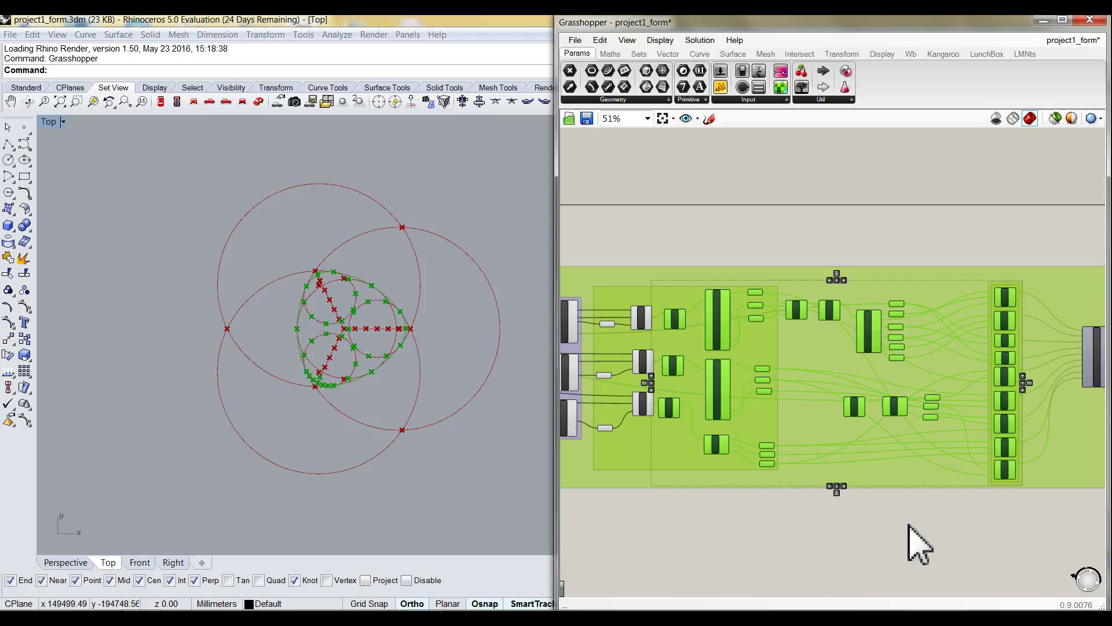
left_click(973, 472)
Highlight the Merge component's joined arcs and lines of the floor outline
scroll(1006, 472, "up", 4)
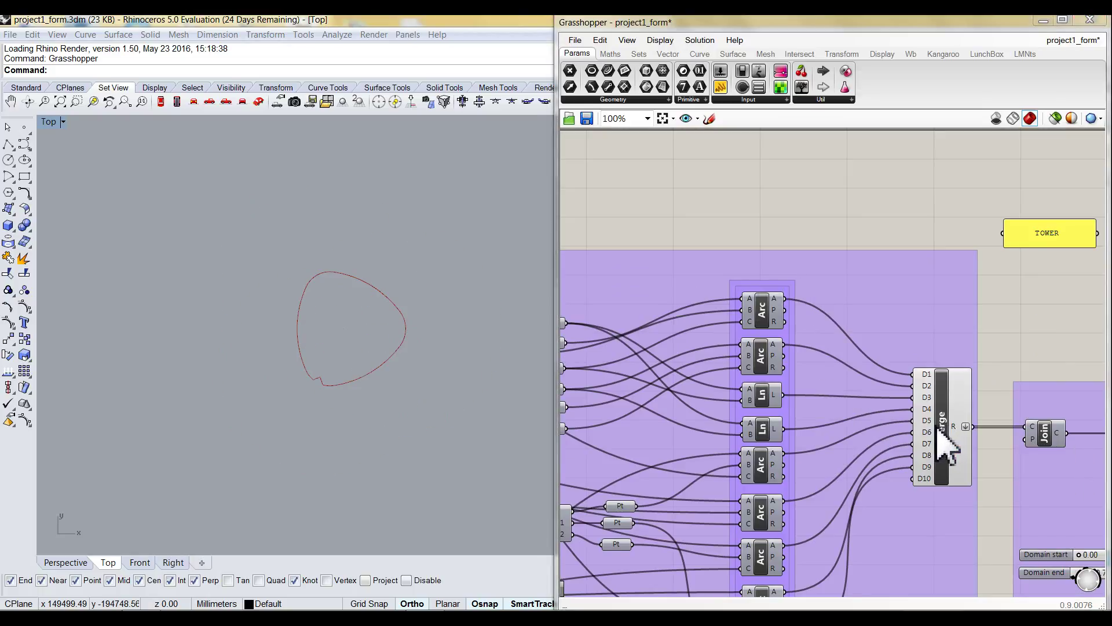
left_click(955, 419)
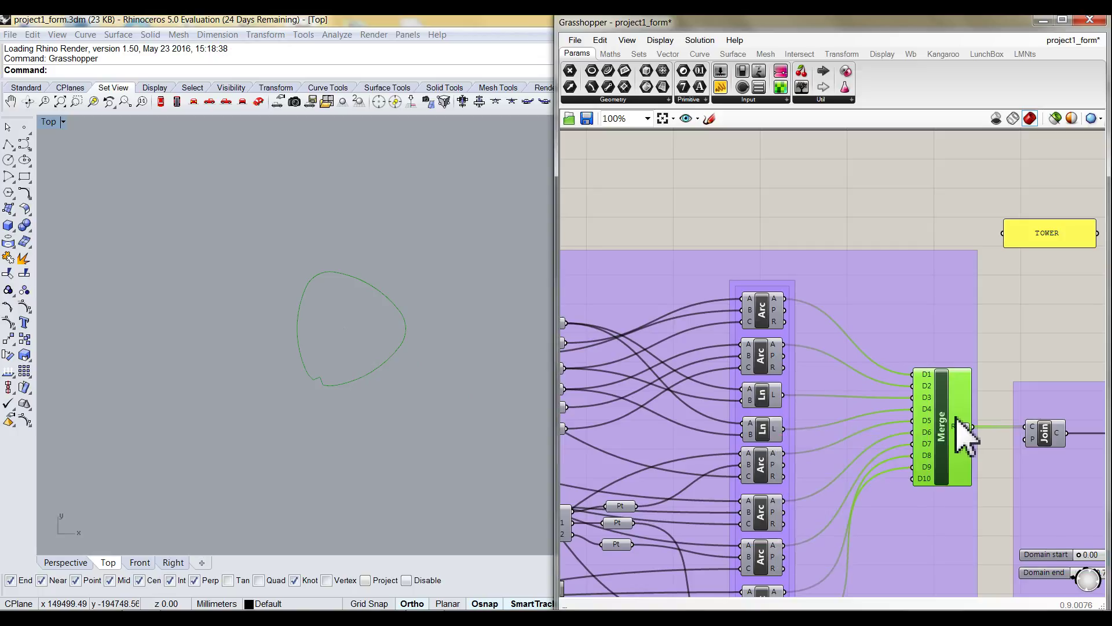
mouse_move(955, 419)
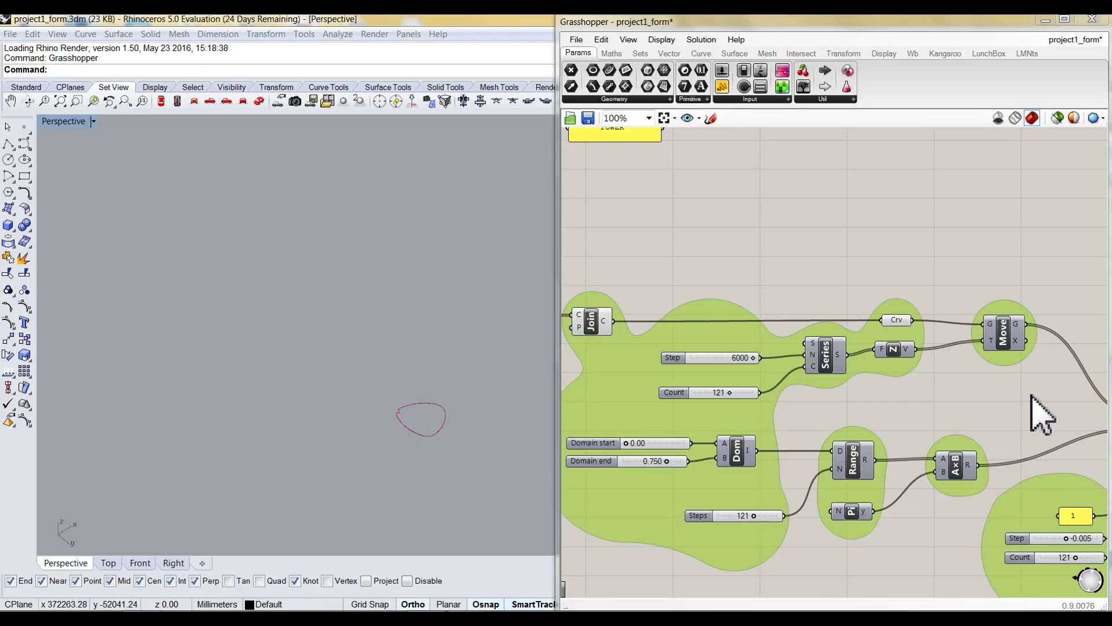
Enable preview for the Series, Z and Move components to stack the outlines
left_click_drag(1013, 398, 690, 268)
middle_click(904, 353)
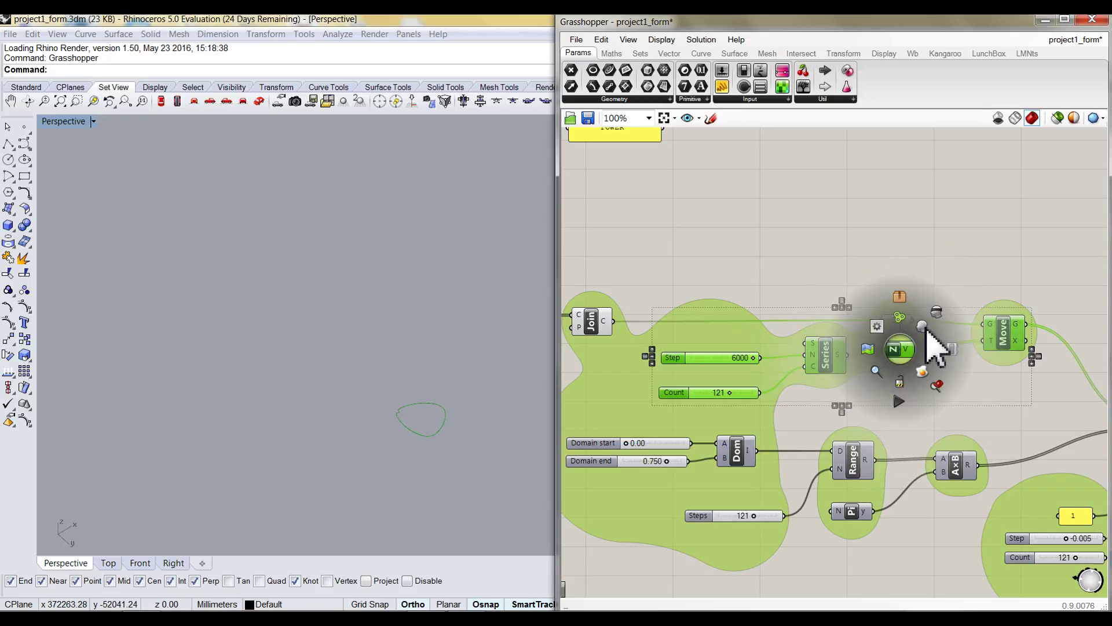
left_click(906, 248)
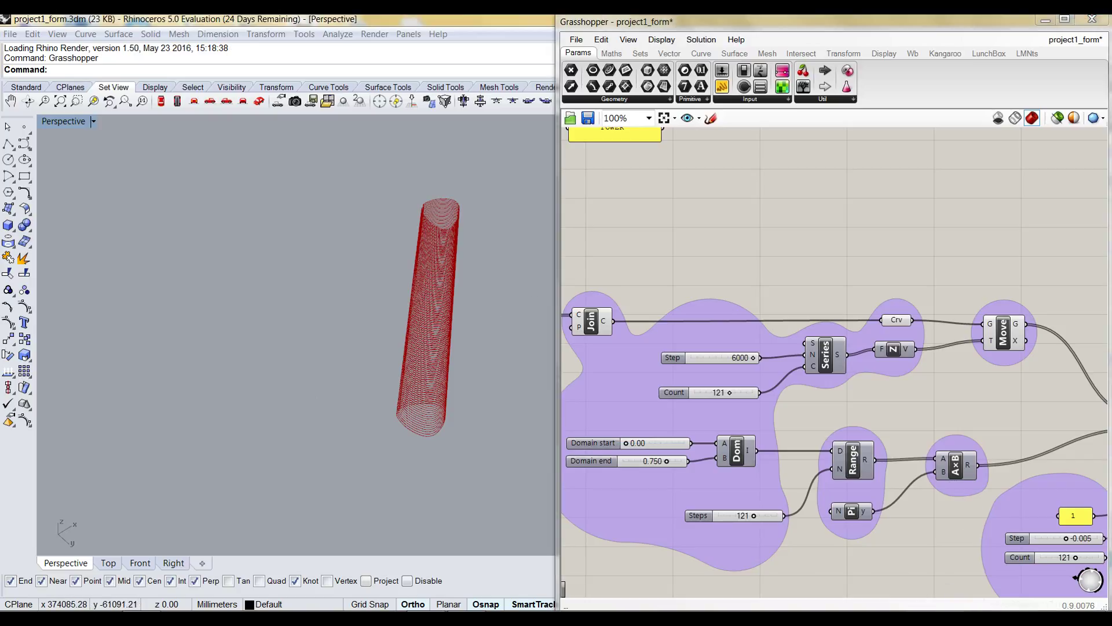
scroll(999, 420, "down", 2)
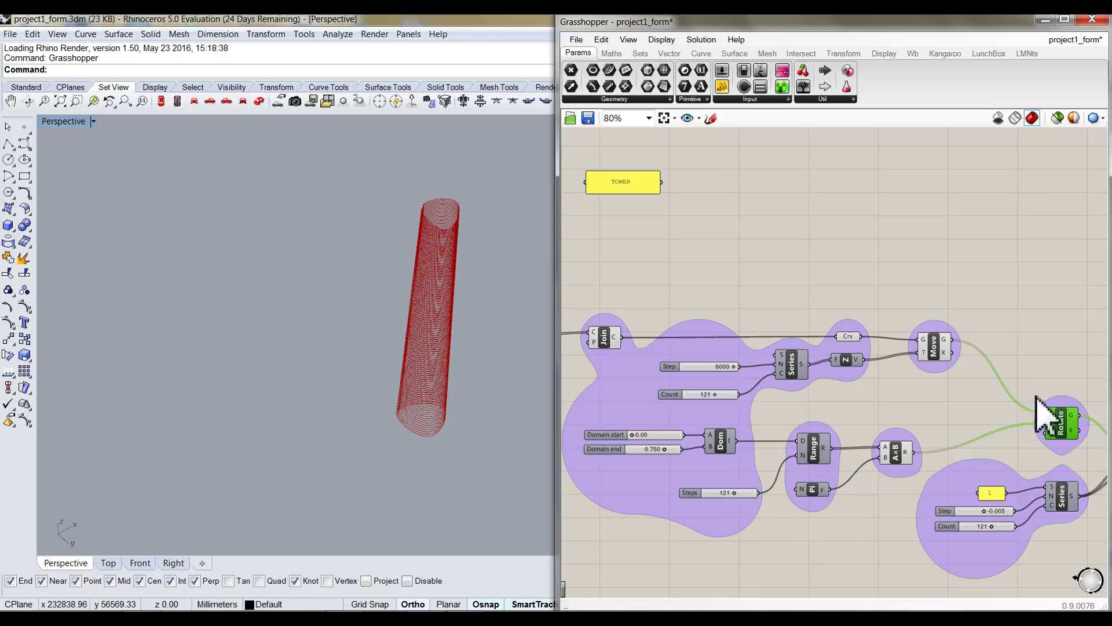
Enable preview on the Rotate component to show the twisted outlines
middle_click(1065, 420)
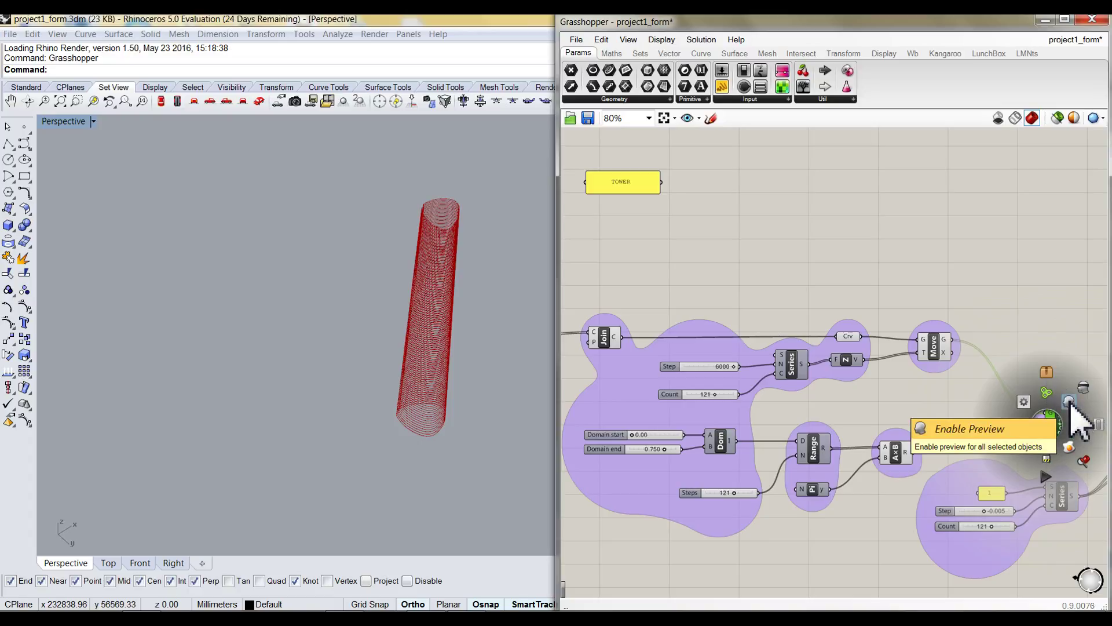
left_click(1066, 400)
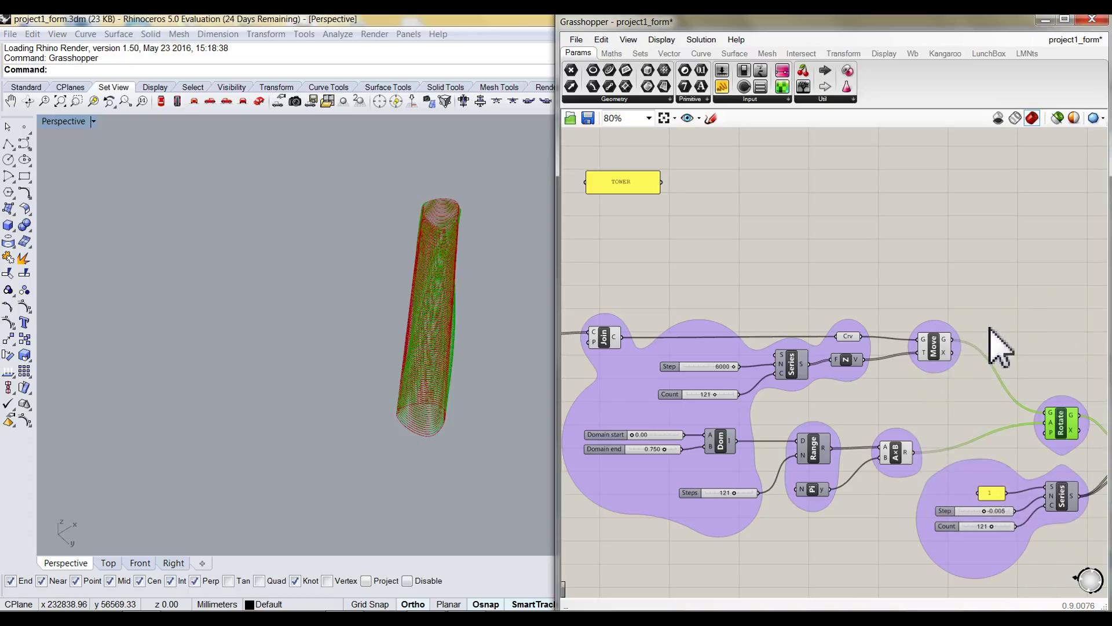
left_click(990, 329)
left_click(1065, 422)
Enable preview on Scale NU, then window-select the base-curve group components
right_click_drag(944, 566, 802, 513)
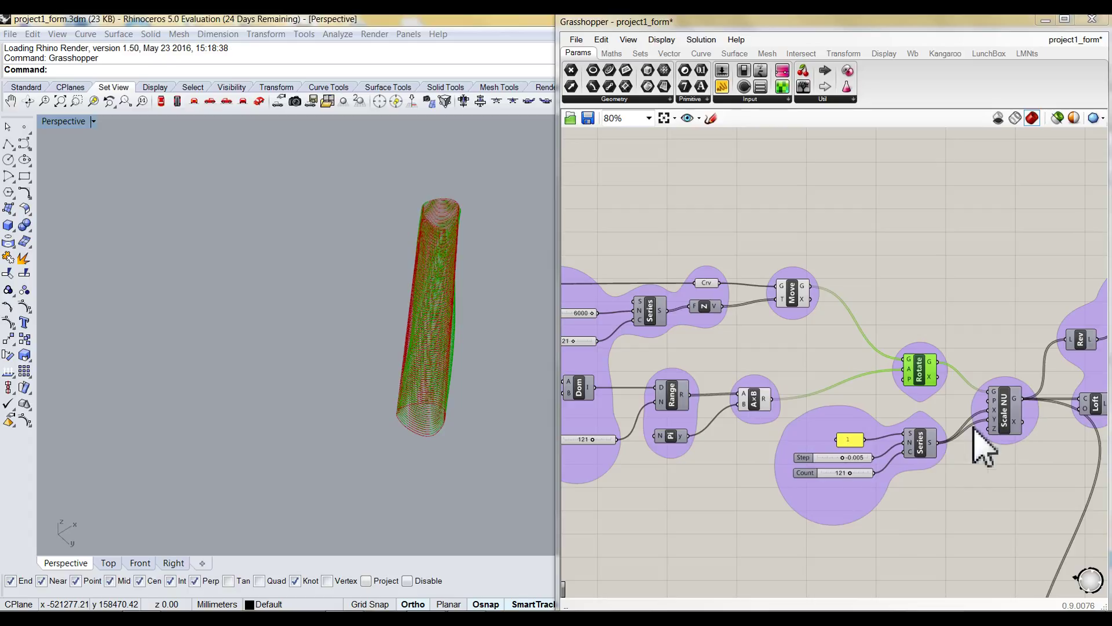
left_click(1006, 419)
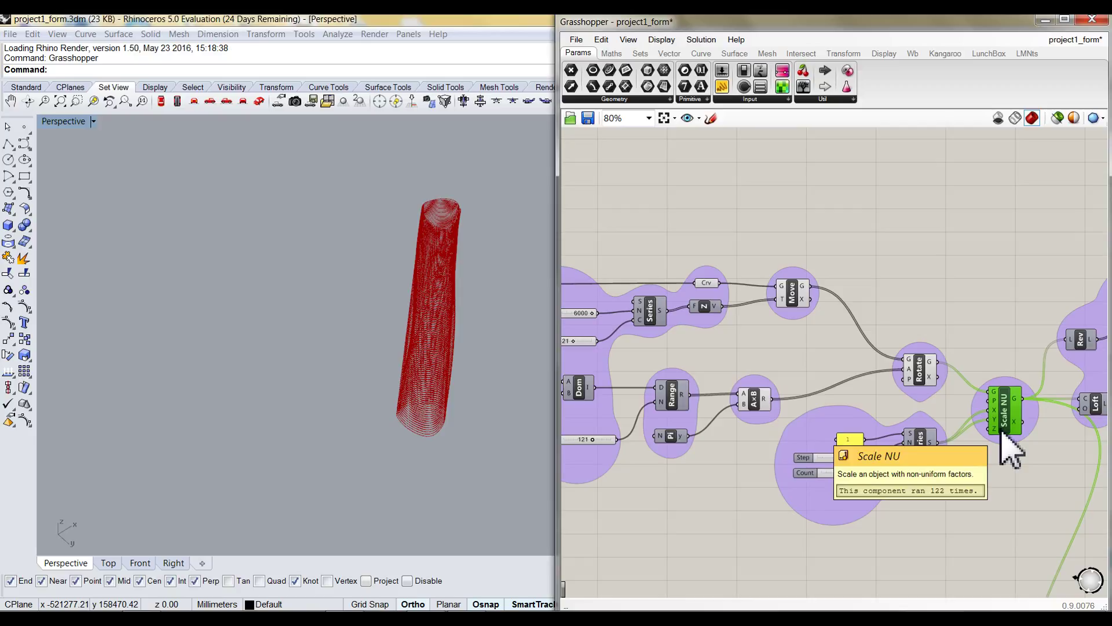
middle_click(1001, 425)
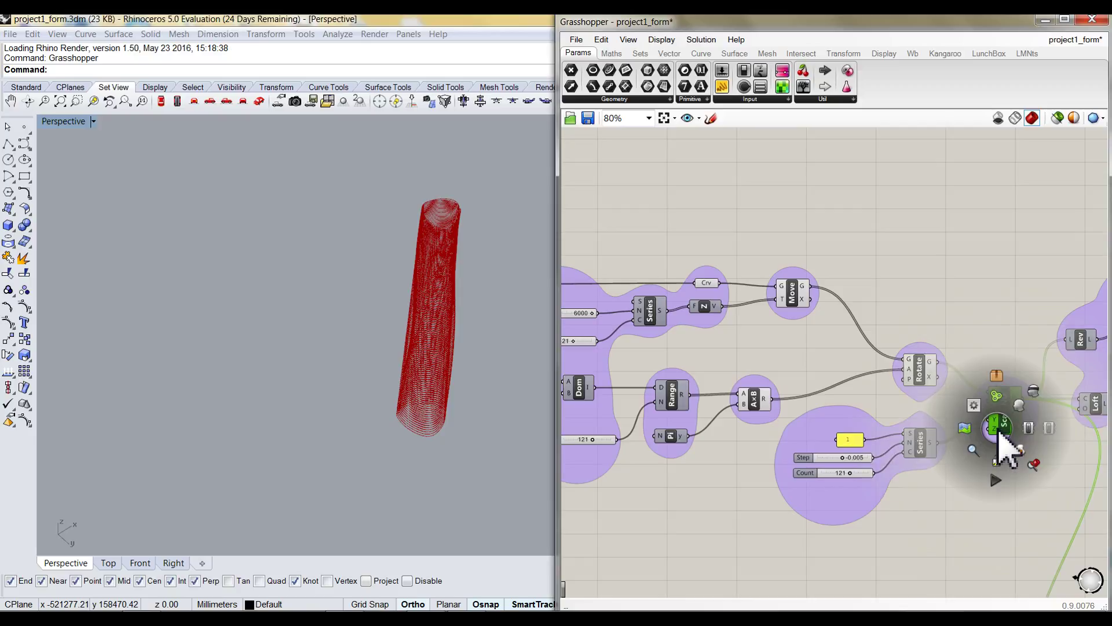
left_click(1022, 405)
left_click(974, 554)
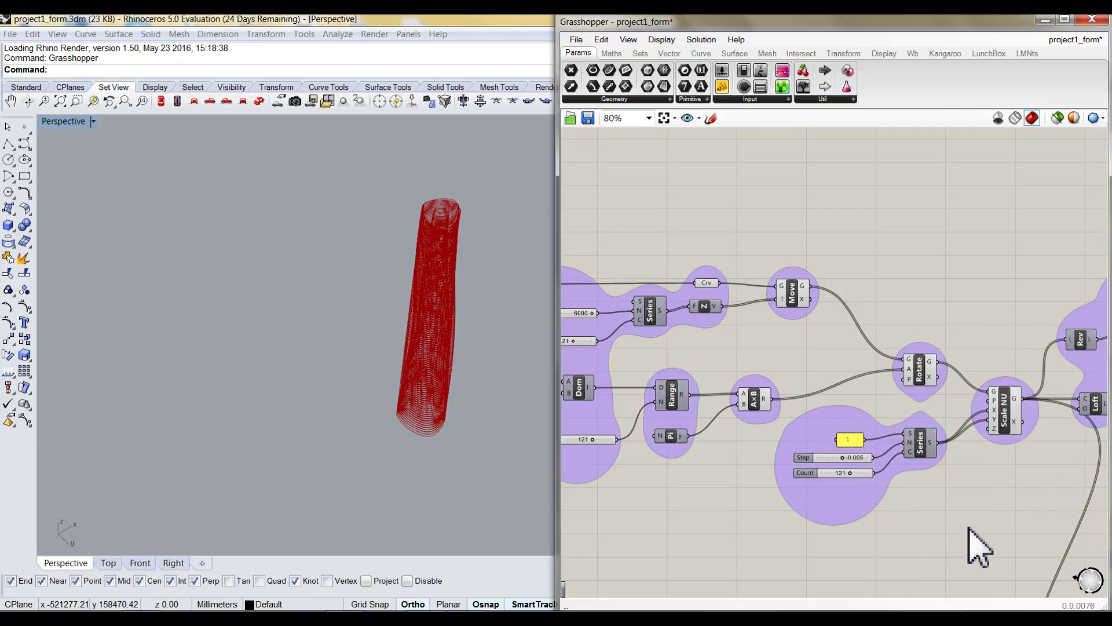
scroll(965, 551, "down", 2)
left_click_drag(952, 532, 652, 376)
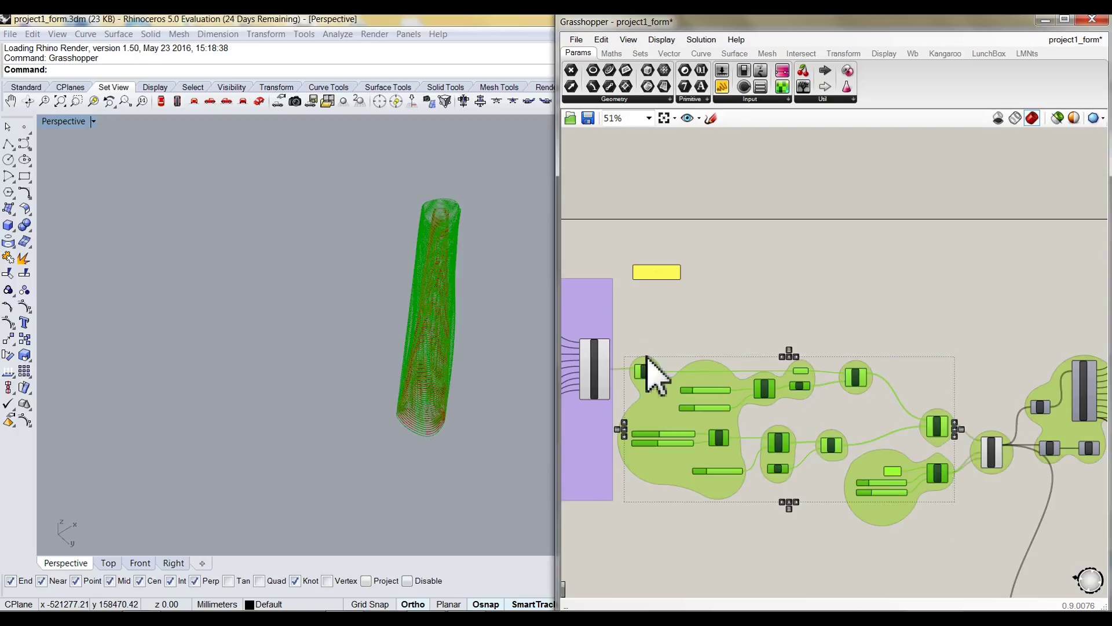
Disable preview for the selected base-curve components, leaving only the Scale NU tower curves
middle_click(892, 478)
left_click(943, 454)
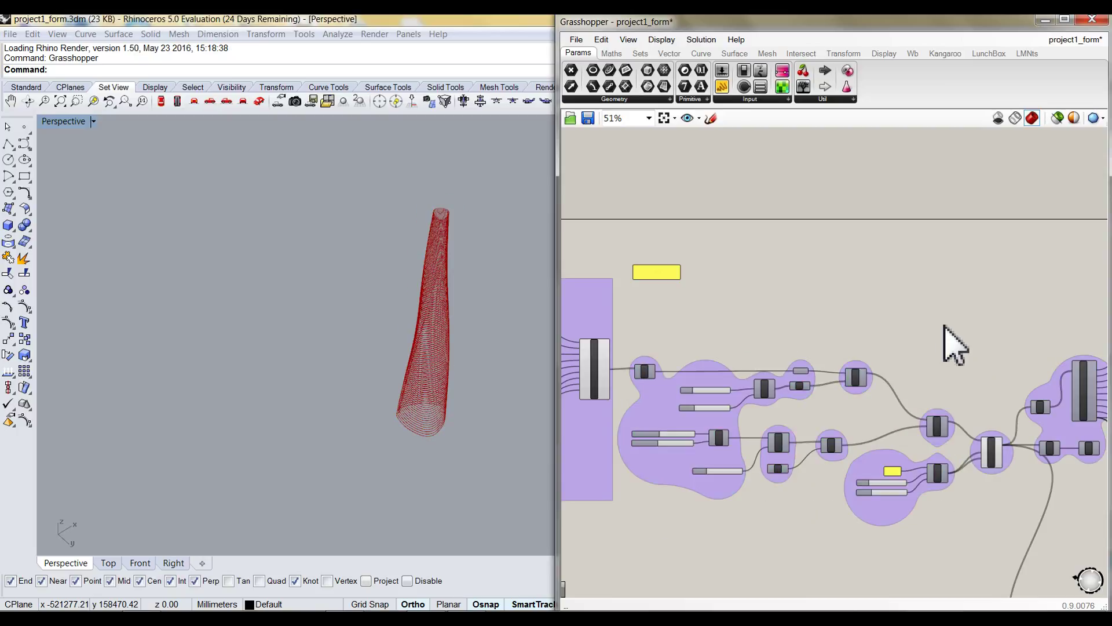
left_click(992, 454)
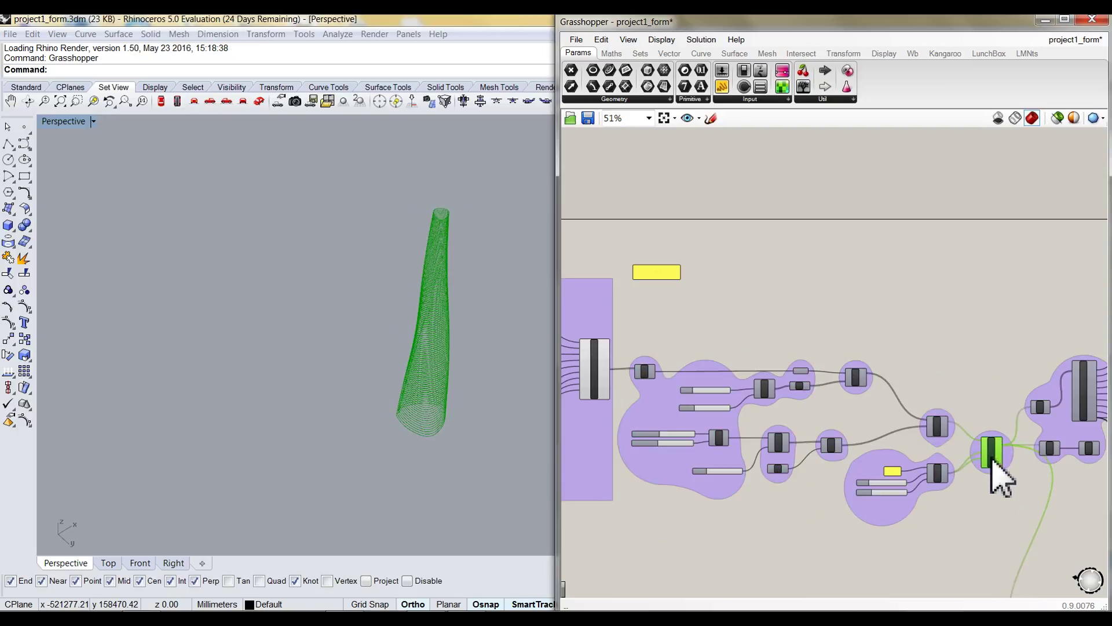
scroll(1018, 474, "up", 4)
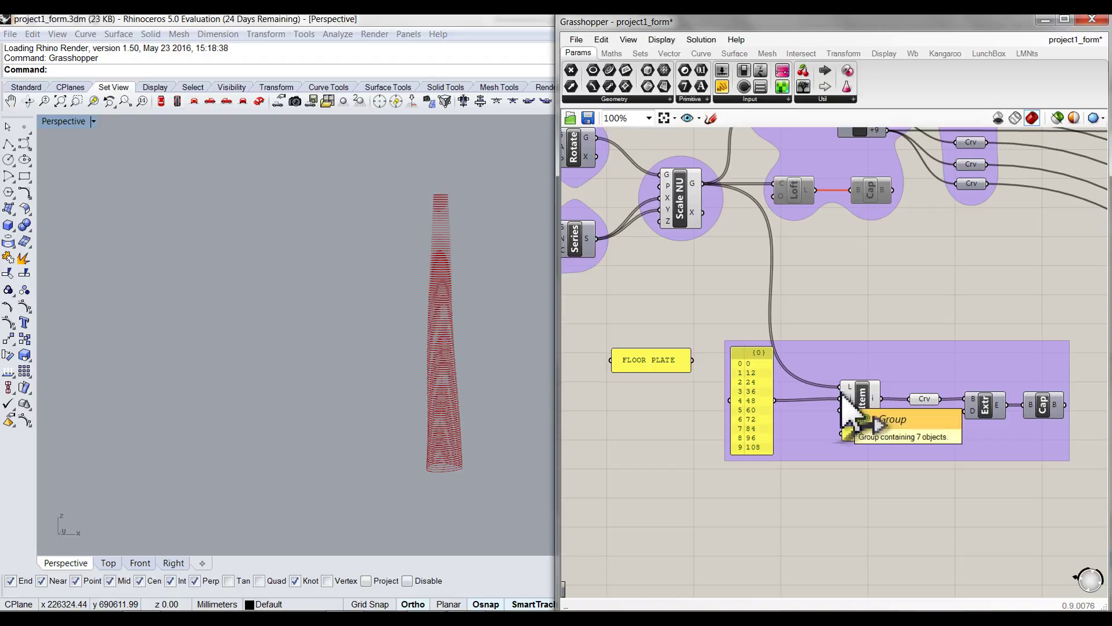
Enable preview for the Extr and Cap floor plate components at every twelfth level
left_click(923, 402)
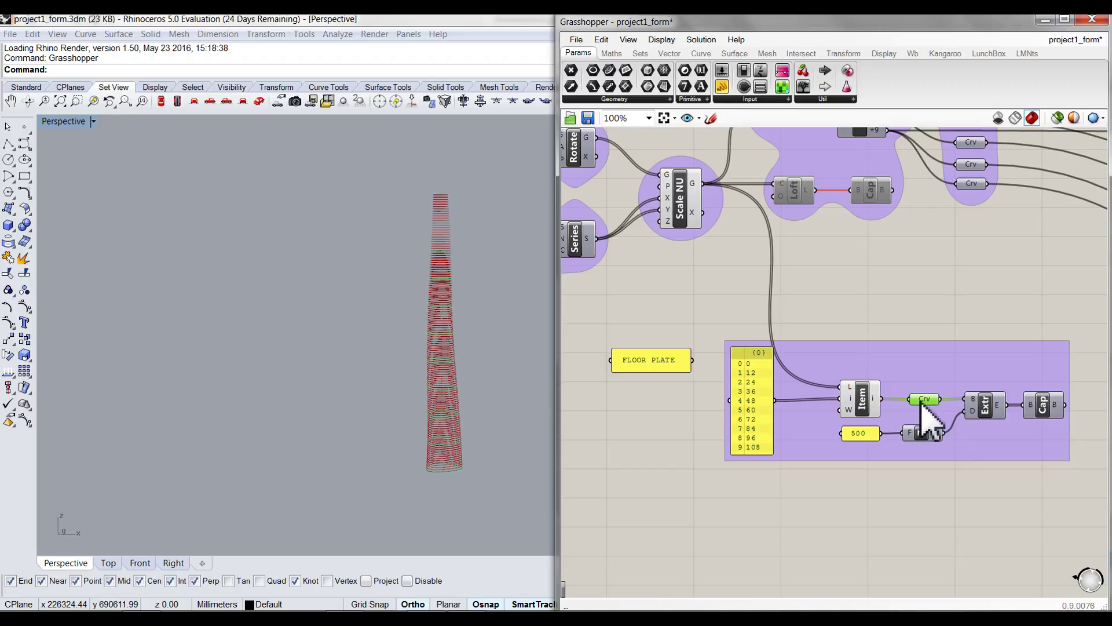
middle_click(985, 401)
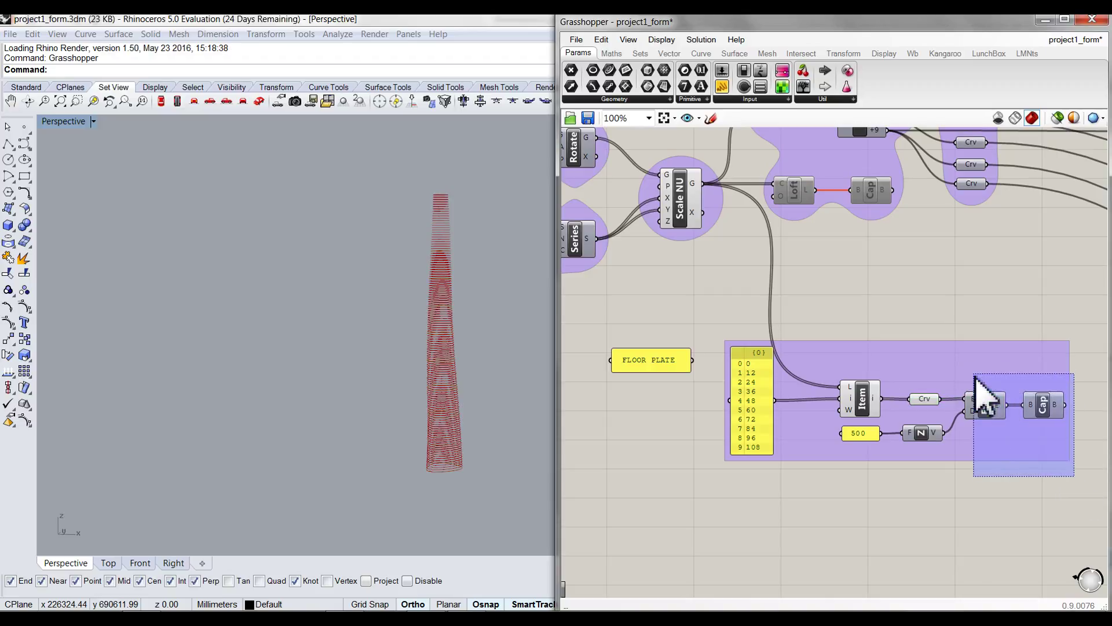
left_click(1013, 401)
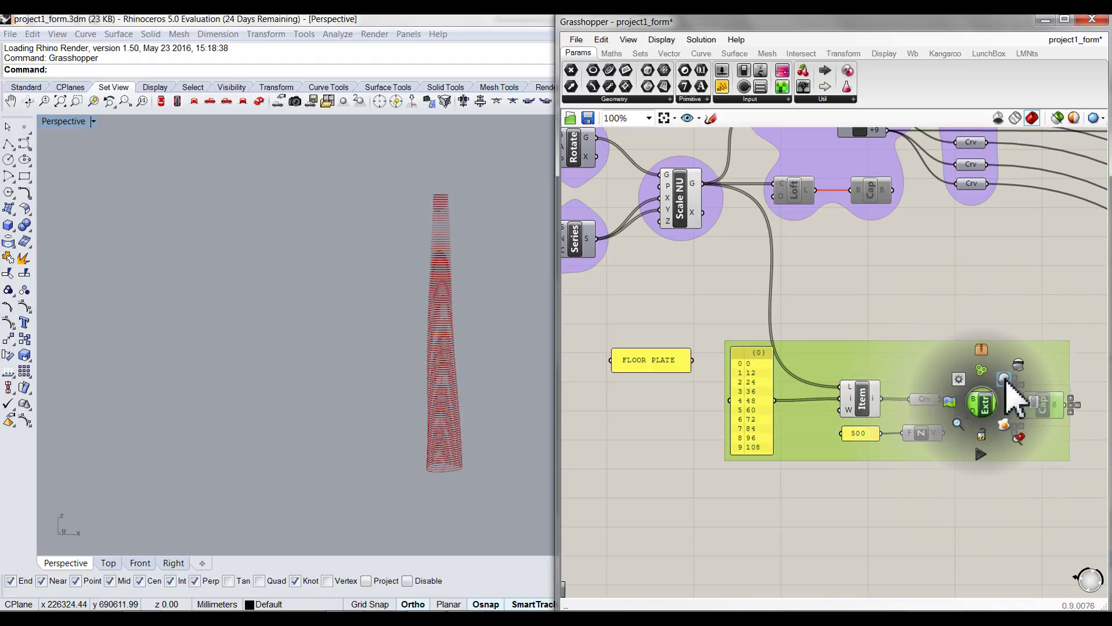
left_click(960, 297)
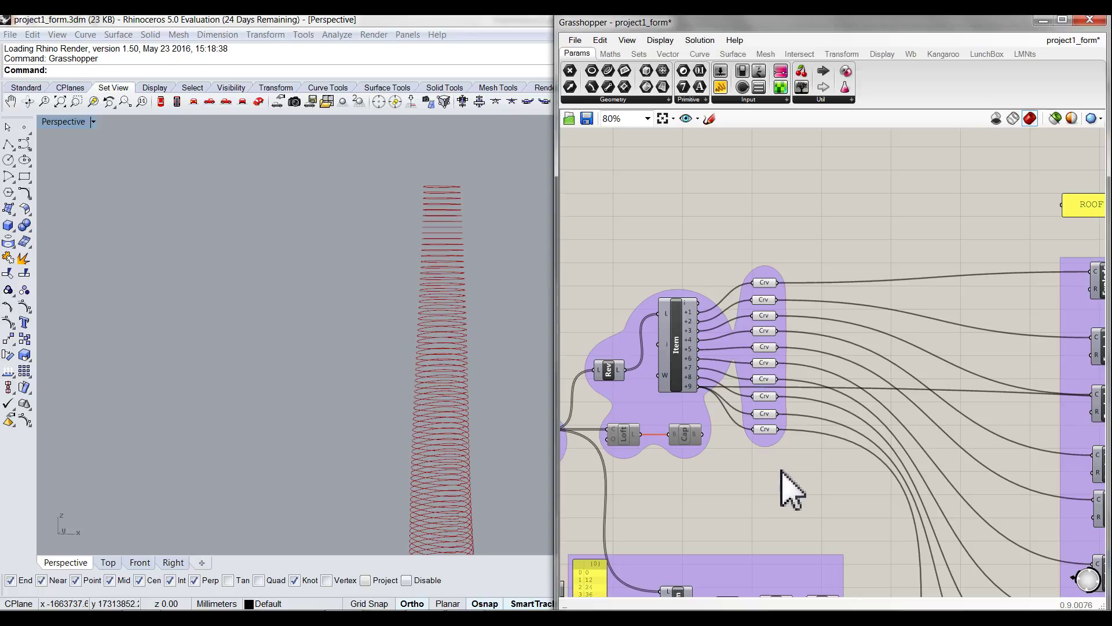
Select the roof Crv parameters to show their points and toggle the IntCrv preview
left_click_drag(779, 471, 730, 254)
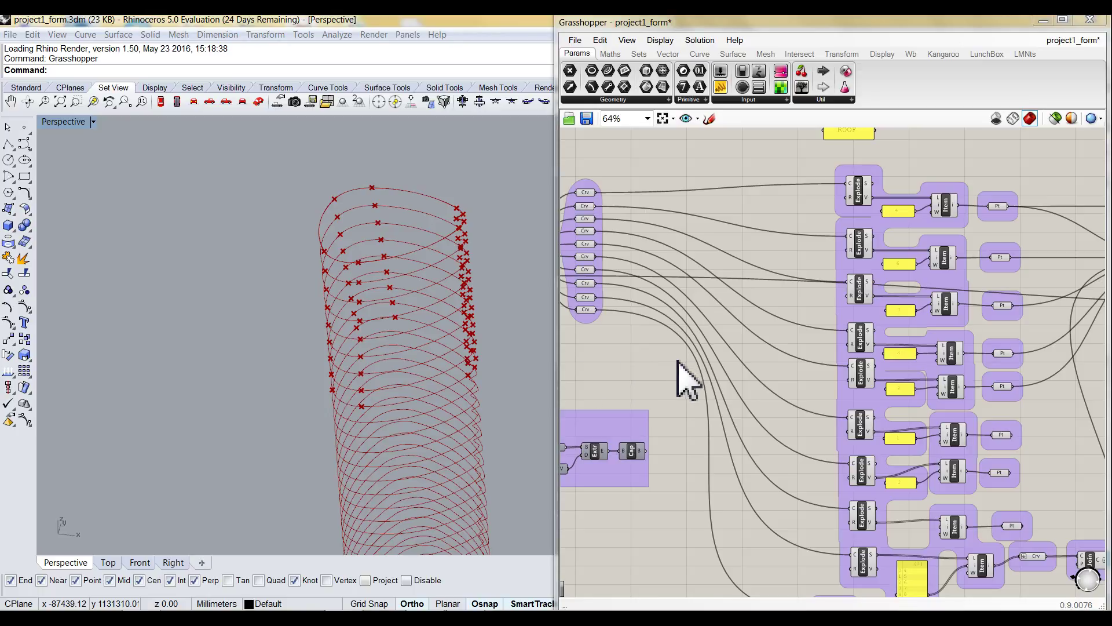
scroll(847, 363, "down", 2)
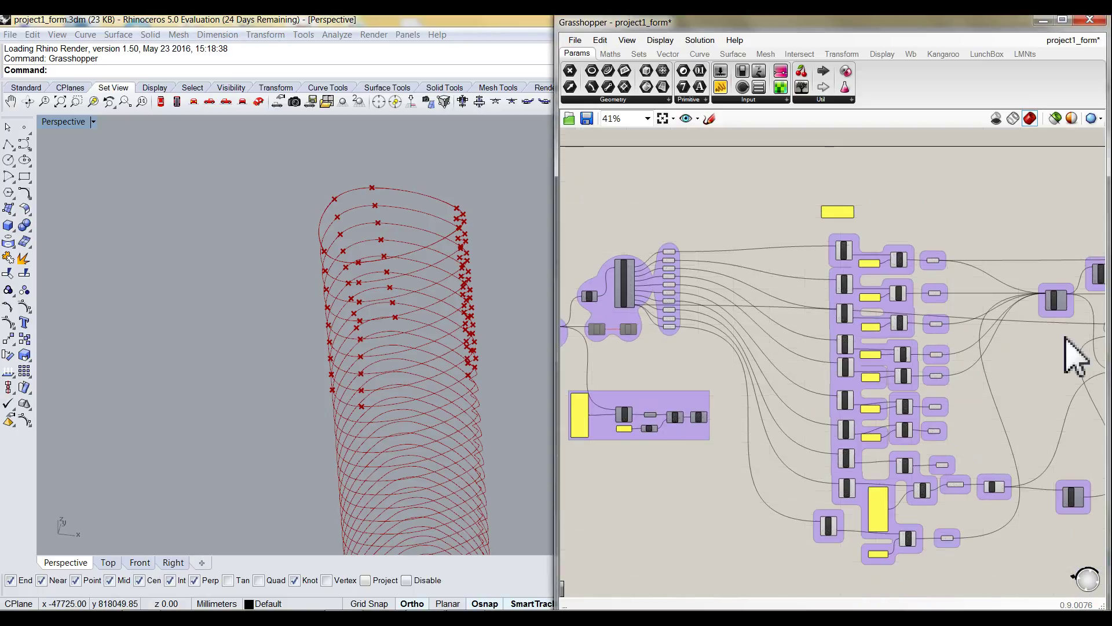
scroll(1070, 289, "up", 4)
left_click(1042, 267)
middle_click(1044, 269)
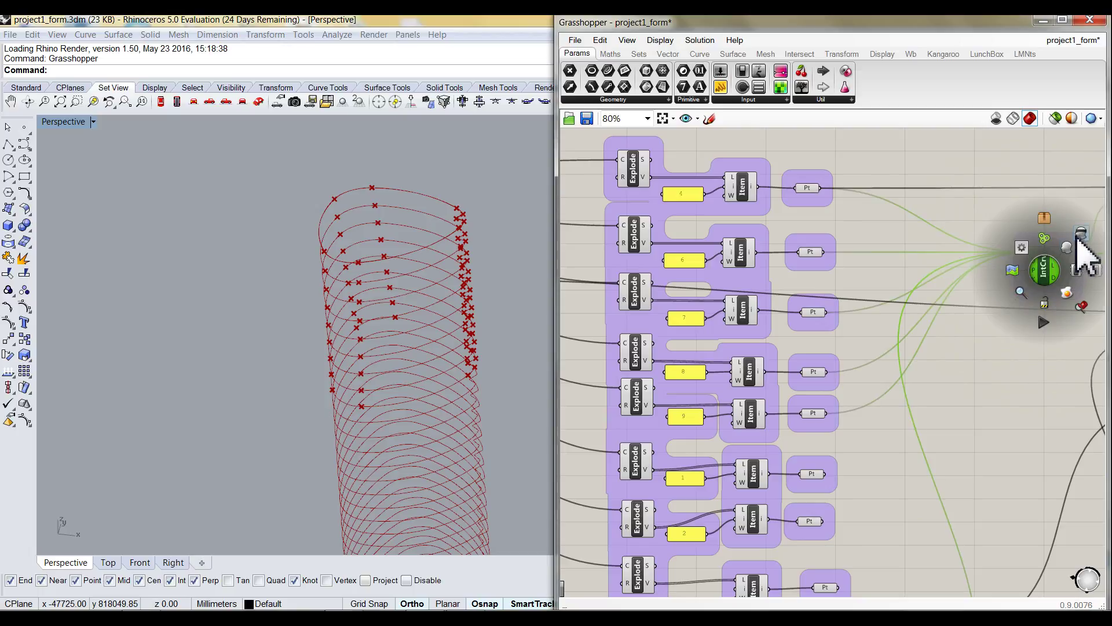
left_click(1067, 248)
left_click(963, 179)
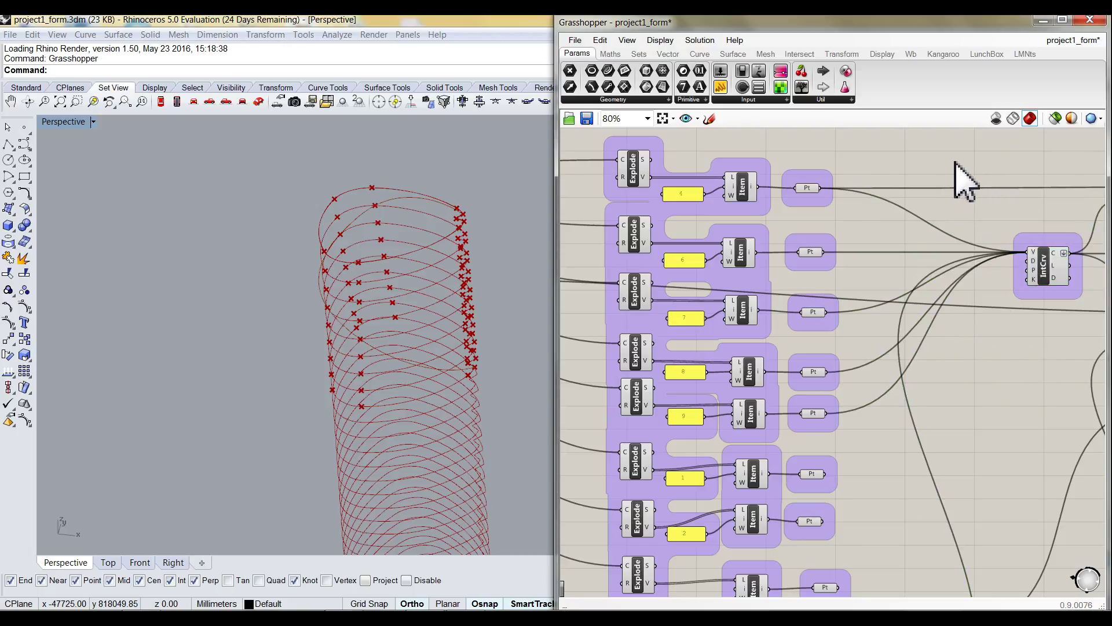
scroll(729, 344, "down", 3)
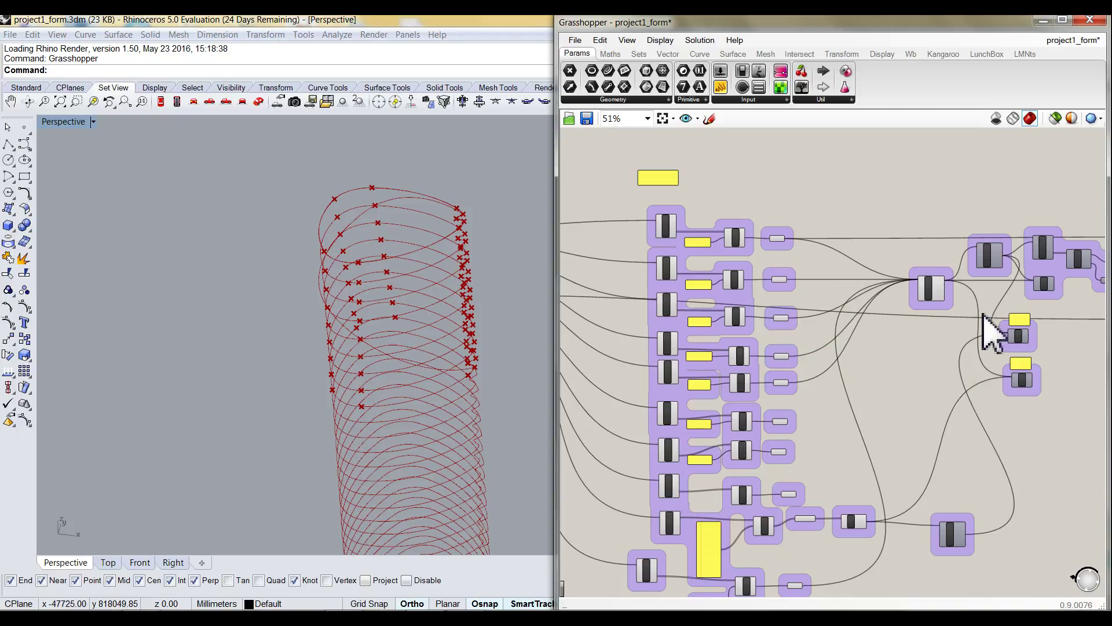
Enable preview on the upper and lower Offset components for the roof curves
scroll(993, 323, "up", 4)
middle_click(994, 223)
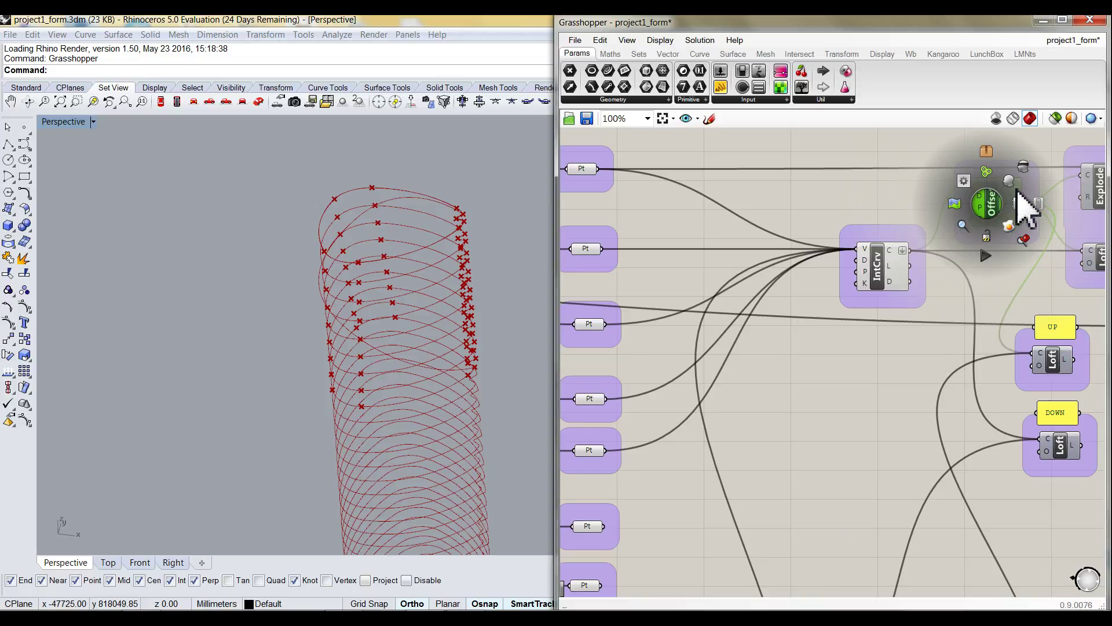
left_click(1008, 200)
scroll(895, 223, "down", 4)
scroll(909, 348, "down", 2)
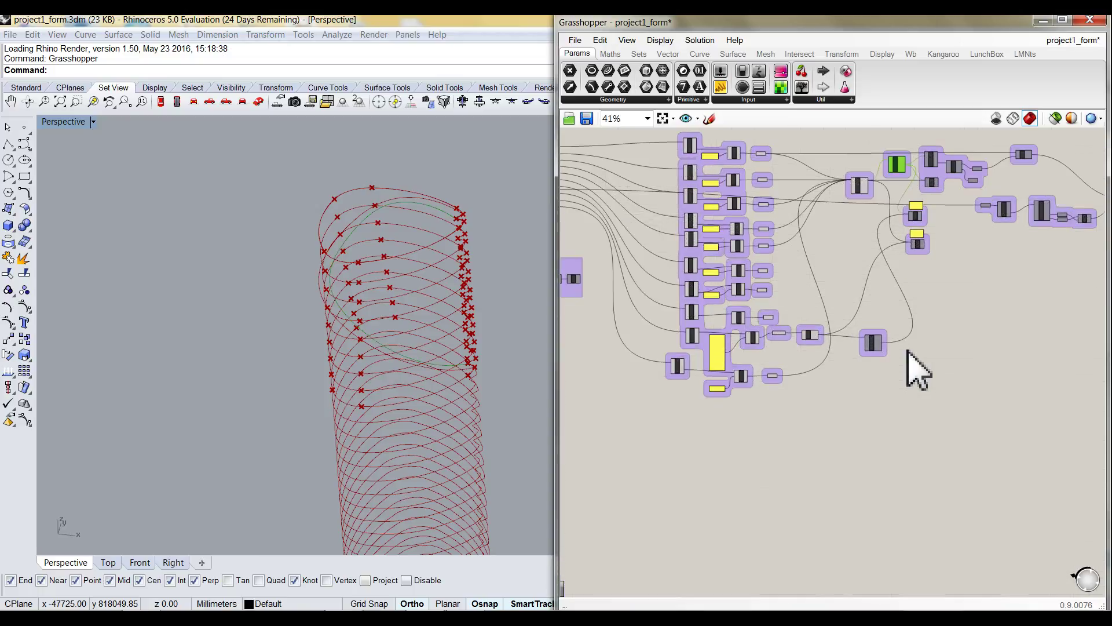
scroll(839, 332, "up", 5)
left_click(835, 331)
middle_click(834, 332)
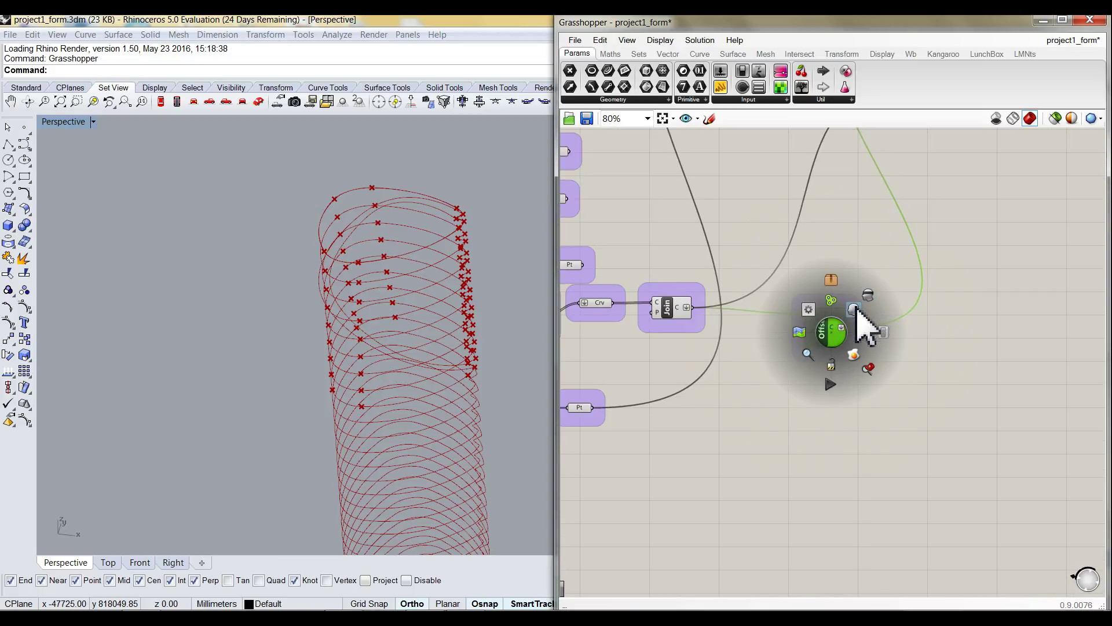
left_click(1008, 406)
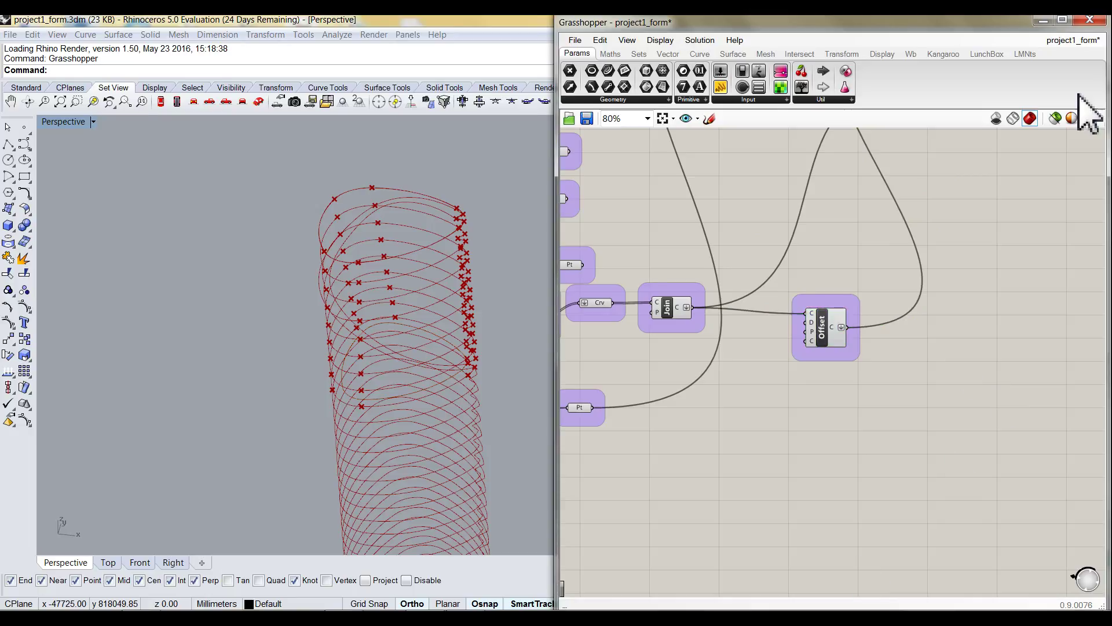